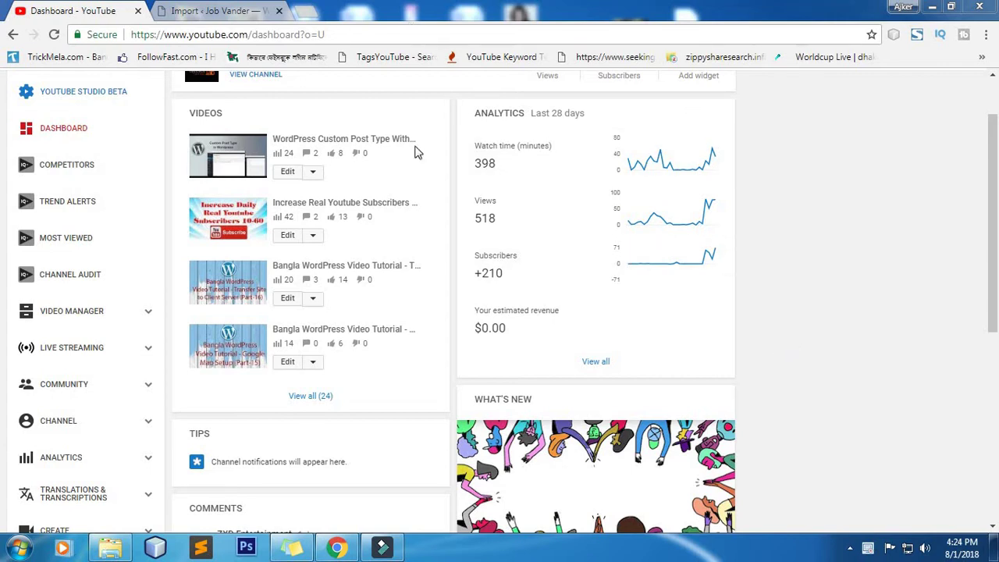
Step: Load panzoid.com in a new browser tab
{"action": "left_click", "coordinate": [304, 12]}
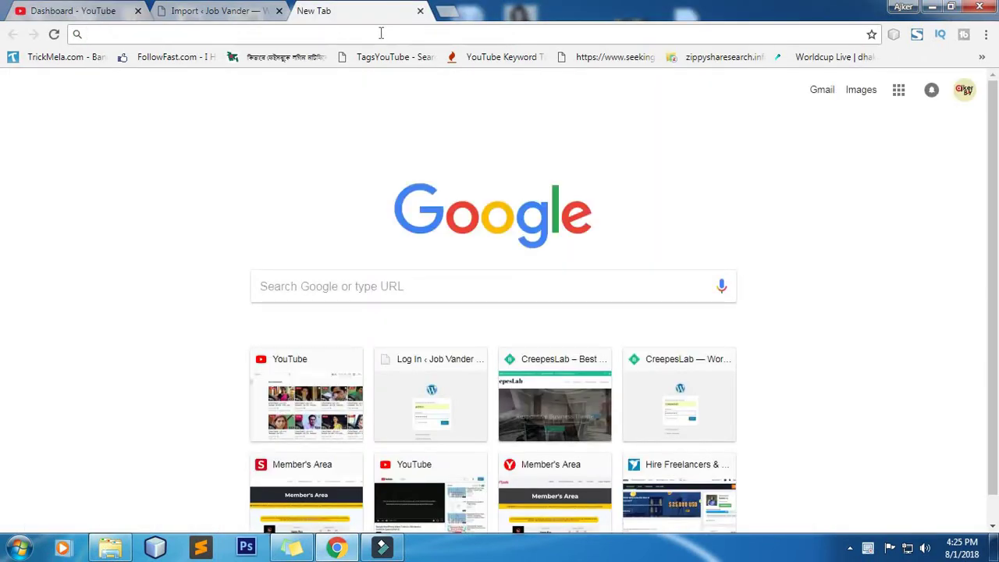
{"action": "type", "text": "pa"}
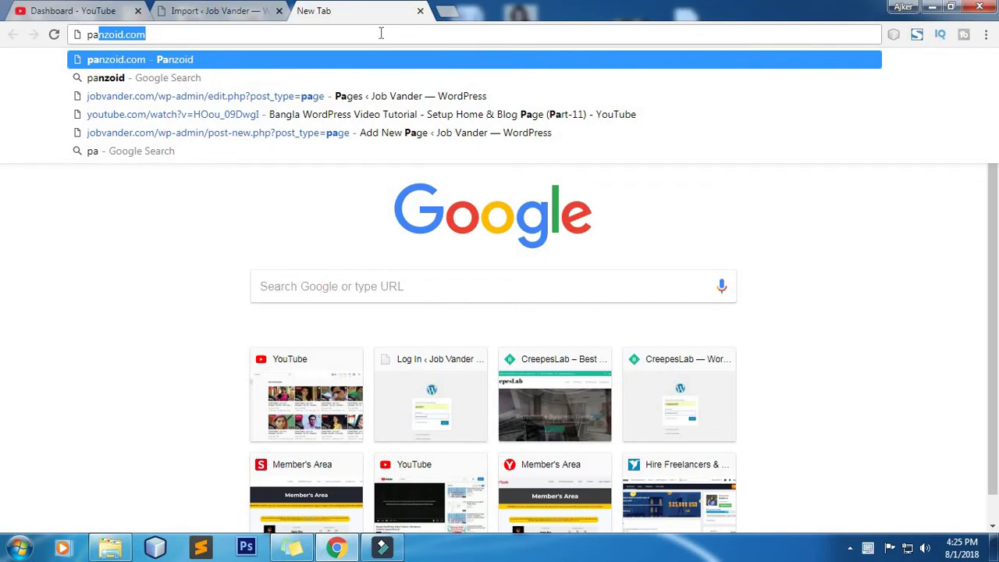
{"action": "key", "text": "Return"}
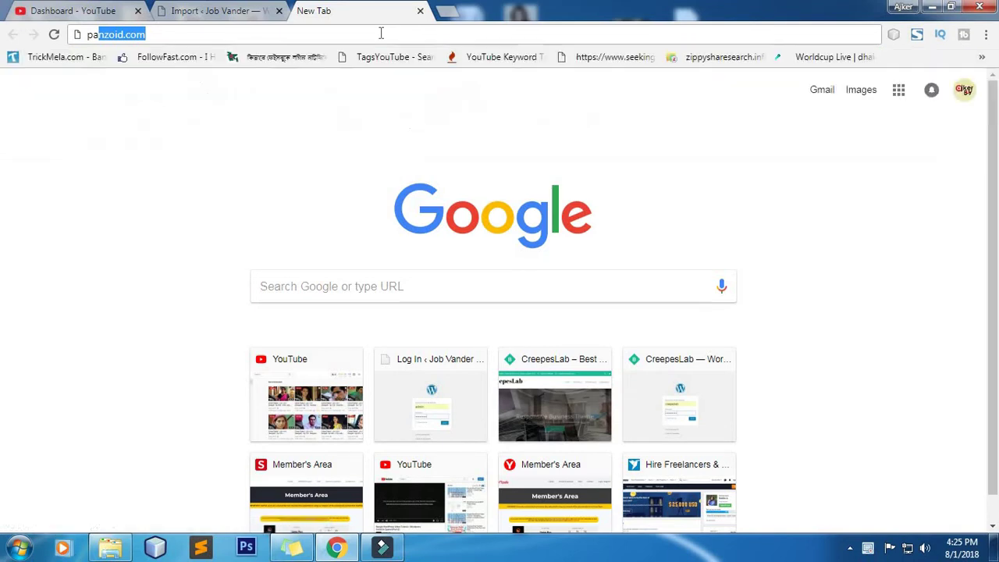
Step: Open the full list of creations from the Panzoid home page
{"action": "scroll", "coordinate": [640, 248], "scroll_direction": "down", "scroll_amount": 2}
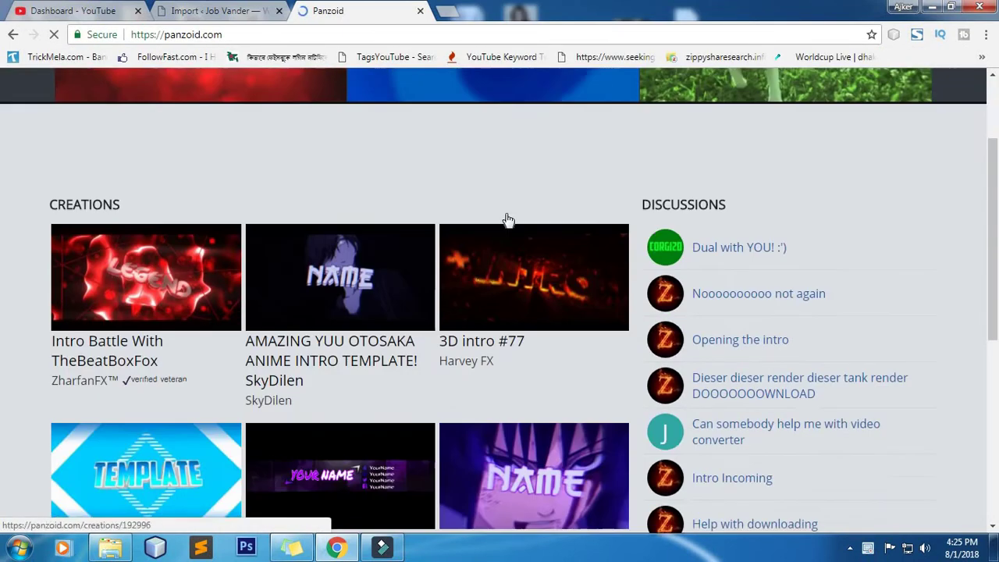
{"action": "scroll", "coordinate": [249, 252], "scroll_direction": "down", "scroll_amount": 5}
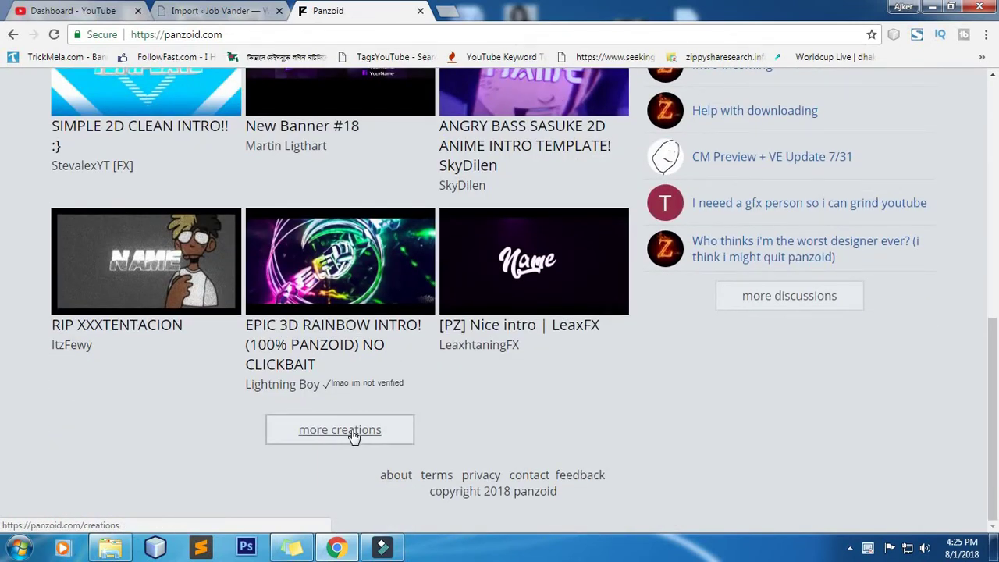
{"action": "scroll", "coordinate": [348, 252], "scroll_direction": "up", "scroll_amount": 3}
{"action": "scroll", "coordinate": [421, 367], "scroll_direction": "down", "scroll_amount": 4}
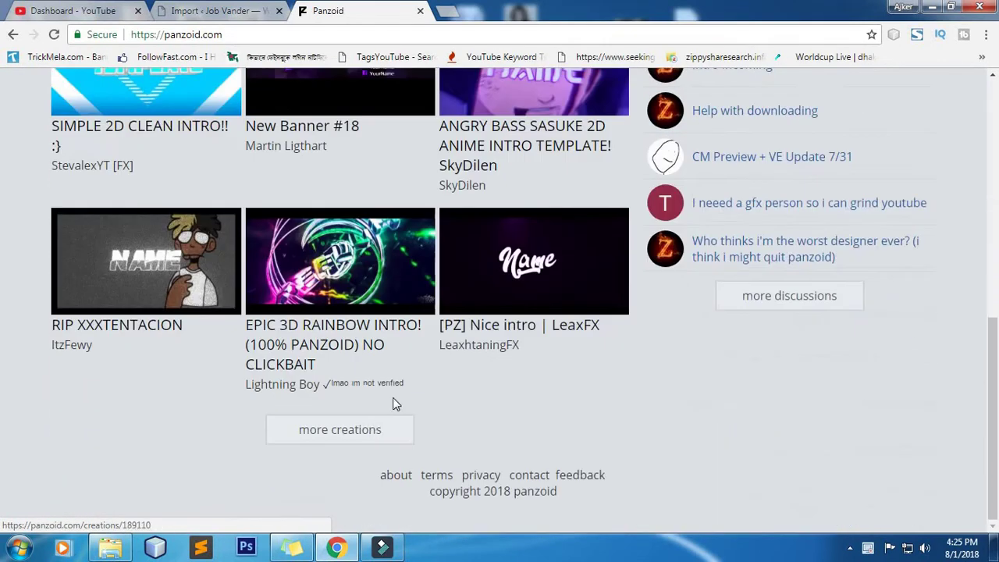
{"action": "left_click", "coordinate": [380, 429]}
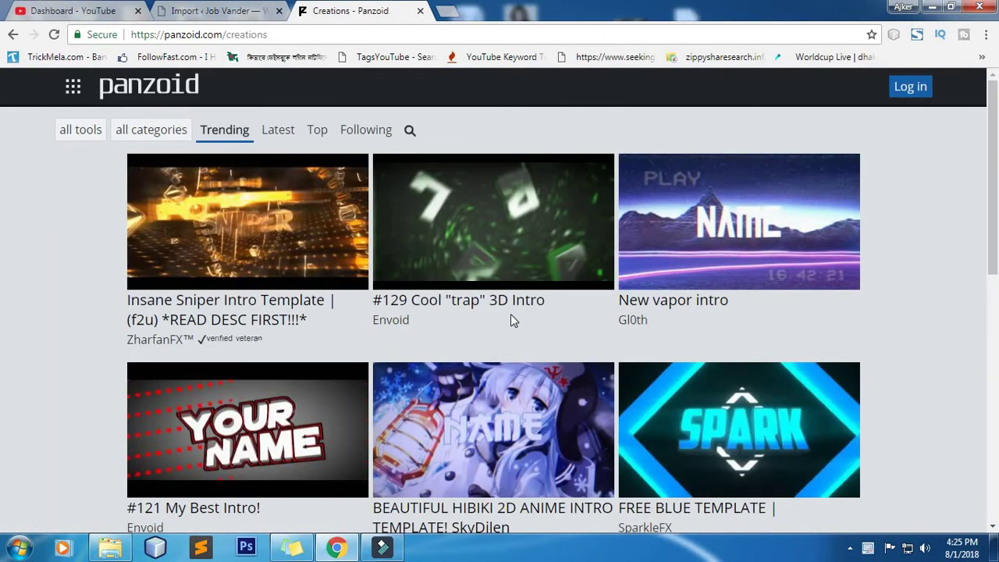
Step: Look through the trending creations for a suitable intro template
{"action": "scroll", "coordinate": [504, 320], "scroll_direction": "down", "scroll_amount": 6}
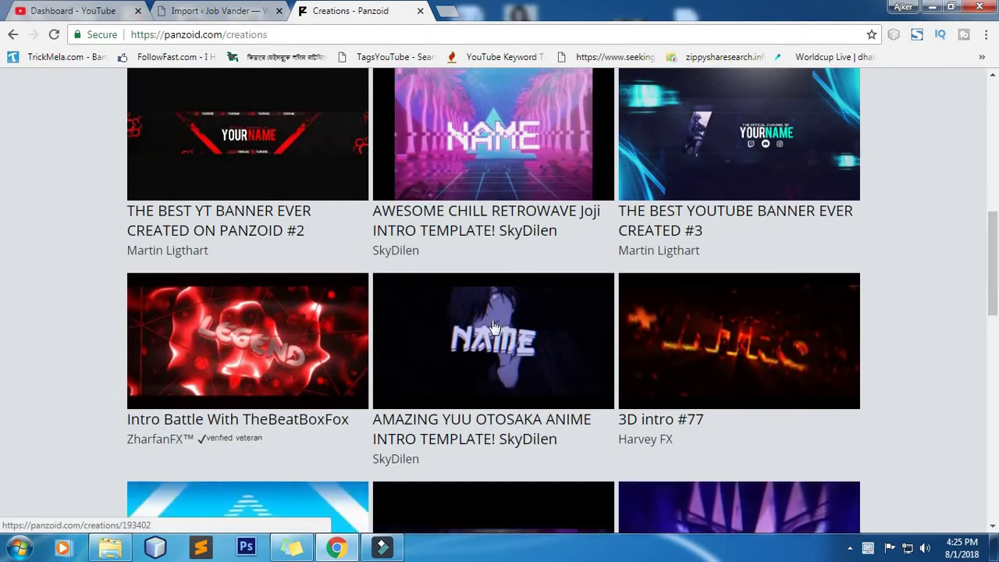
{"action": "scroll", "coordinate": [493, 326], "scroll_direction": "down", "scroll_amount": 10}
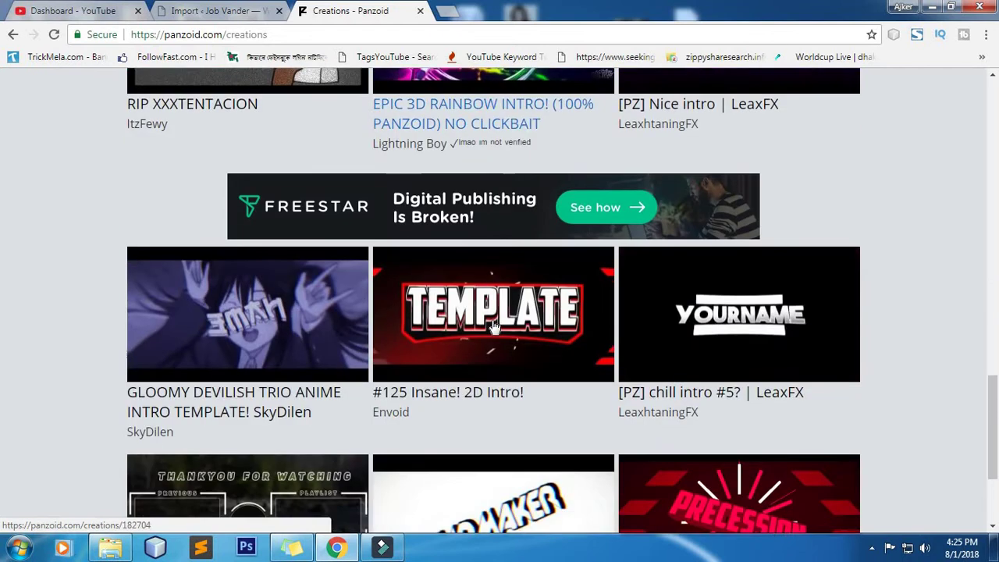
{"action": "scroll", "coordinate": [494, 326], "scroll_direction": "down", "scroll_amount": 5}
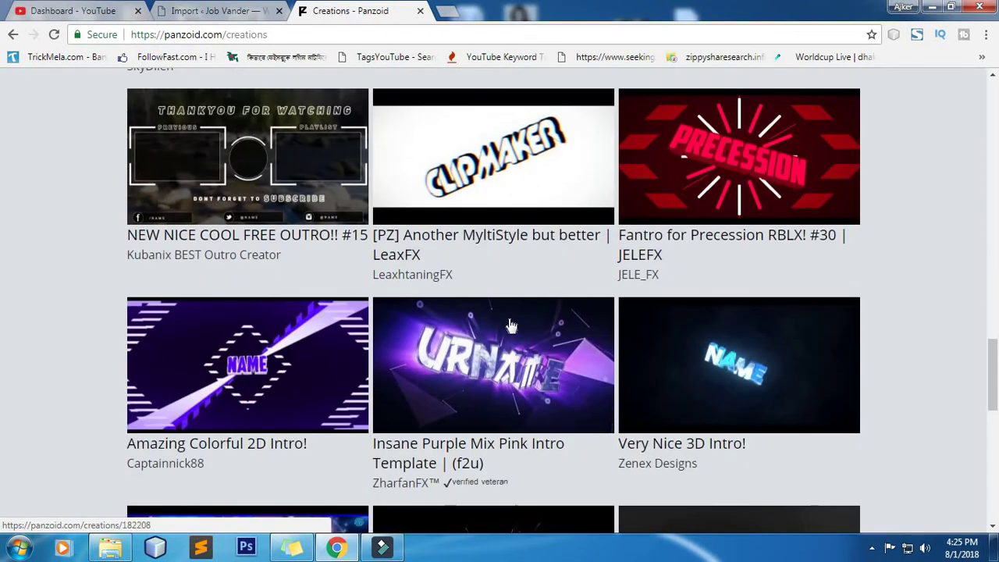
{"action": "scroll", "coordinate": [509, 324], "scroll_direction": "down", "scroll_amount": 4}
{"action": "scroll", "coordinate": [509, 325], "scroll_direction": "up", "scroll_amount": 2}
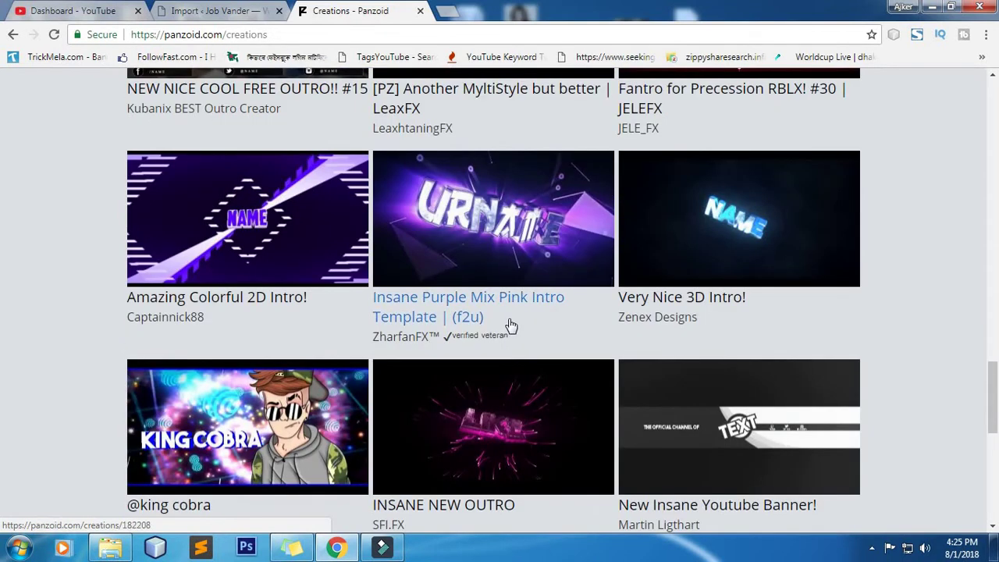
{"action": "scroll", "coordinate": [525, 267], "scroll_direction": "down", "scroll_amount": 3}
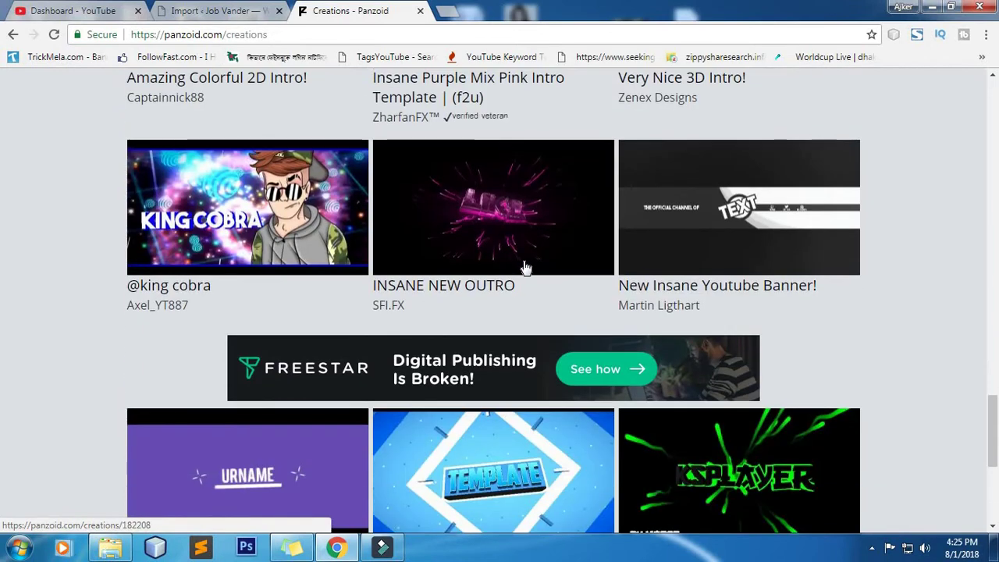
{"action": "scroll", "coordinate": [523, 268], "scroll_direction": "down", "scroll_amount": 3}
{"action": "scroll", "coordinate": [556, 289], "scroll_direction": "up", "scroll_amount": 6}
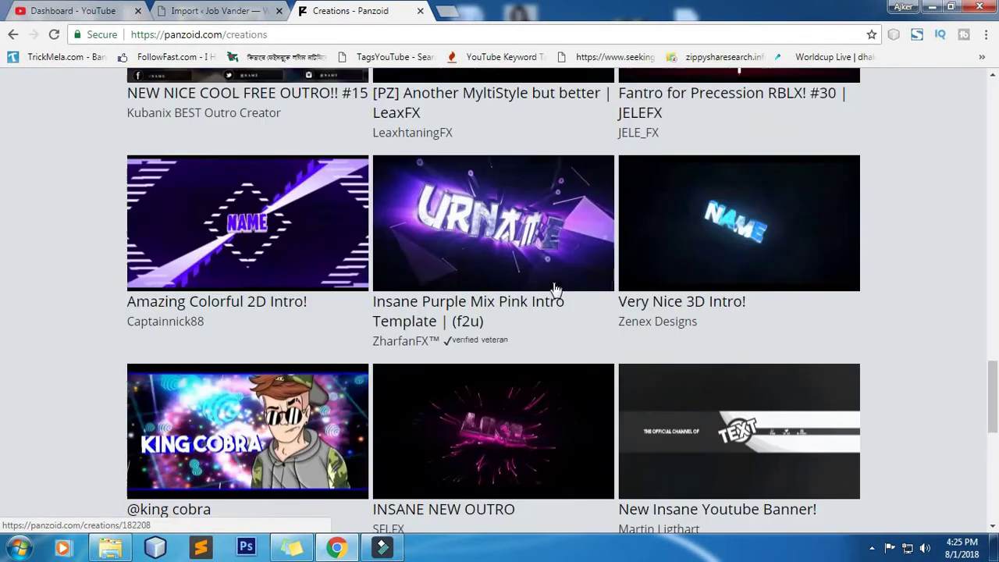
{"action": "scroll", "coordinate": [556, 289], "scroll_direction": "down", "scroll_amount": 10}
{"action": "scroll", "coordinate": [554, 288], "scroll_direction": "up", "scroll_amount": 5}
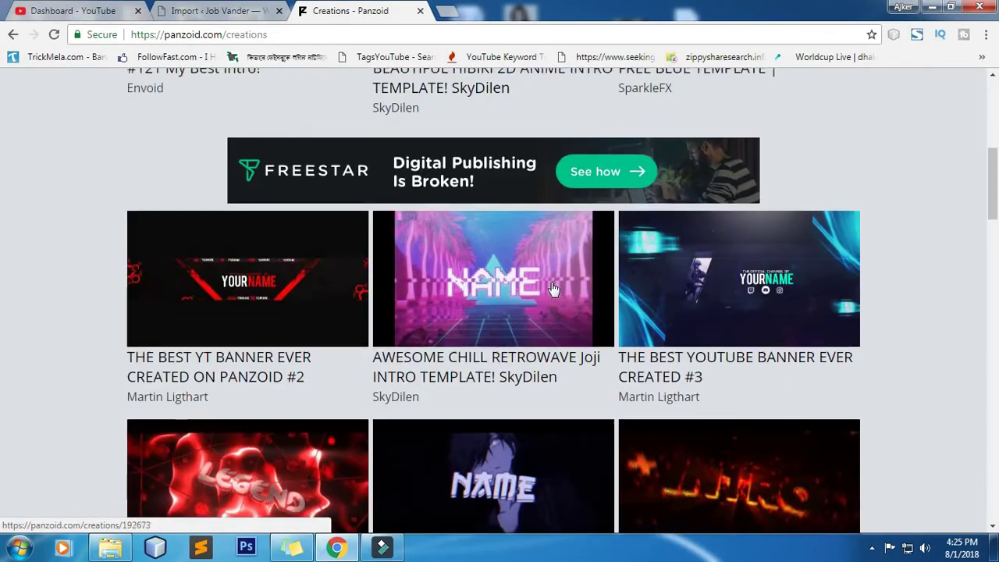
Step: Open the AMAZING YUU OTOSAKA ANIME INTRO TEMPLATE by SkyDilen in Clipmaker
{"action": "scroll", "coordinate": [551, 289], "scroll_direction": "down", "scroll_amount": 2}
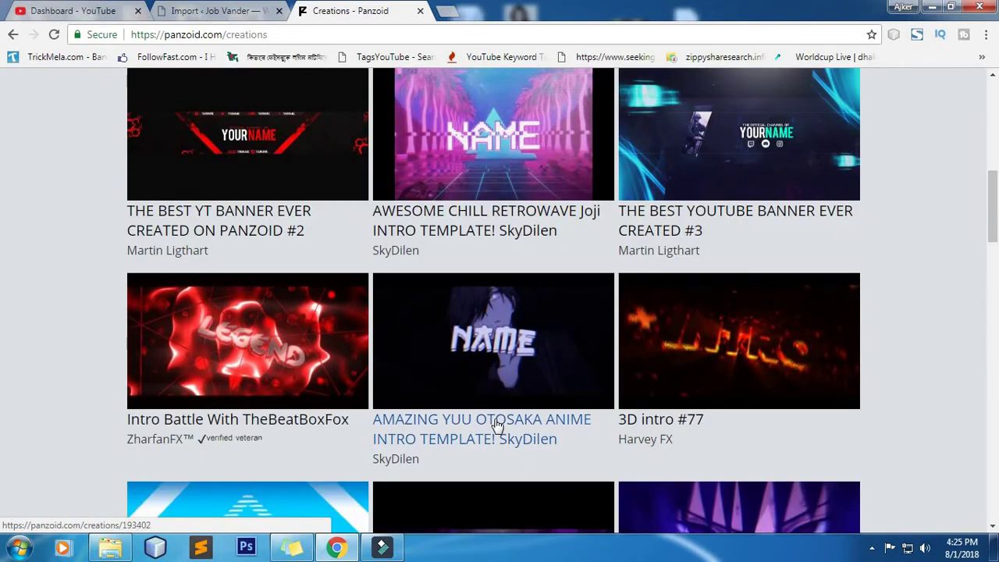
{"action": "left_click", "coordinate": [497, 424]}
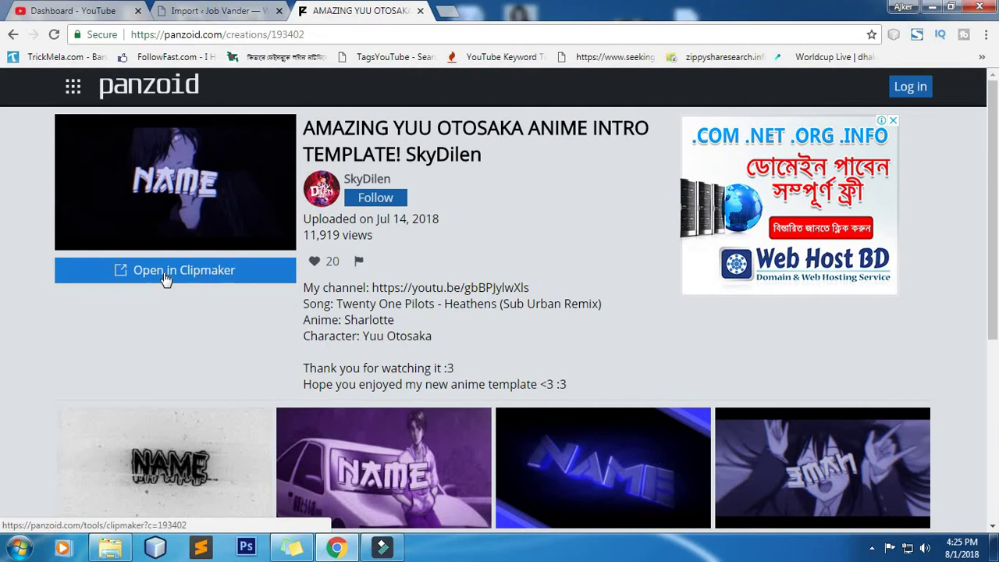
{"action": "left_click", "coordinate": [226, 275]}
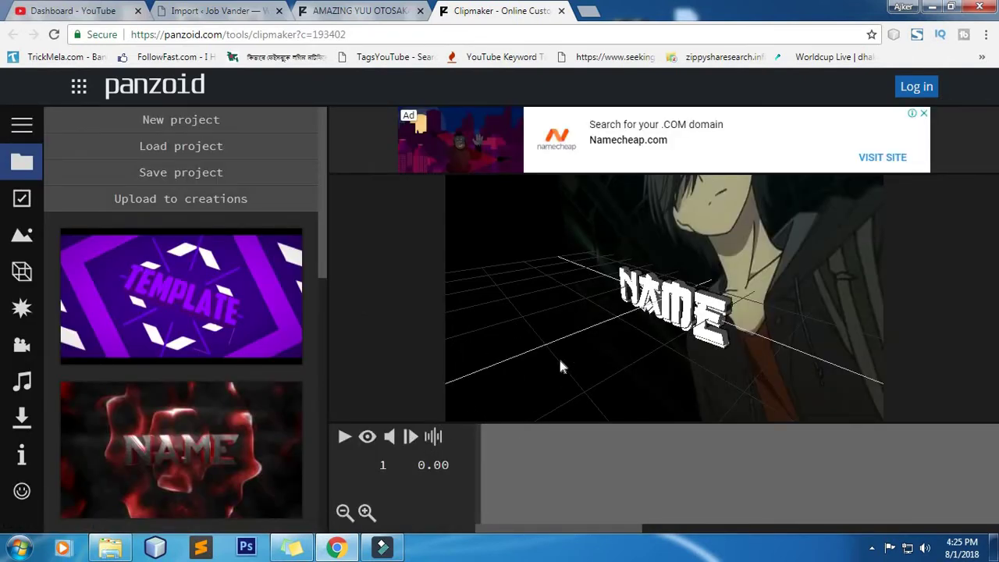
Step: Switch the preview to the camera view, play the intro, and pause it while the NAME text is showing
{"action": "left_click", "coordinate": [369, 437]}
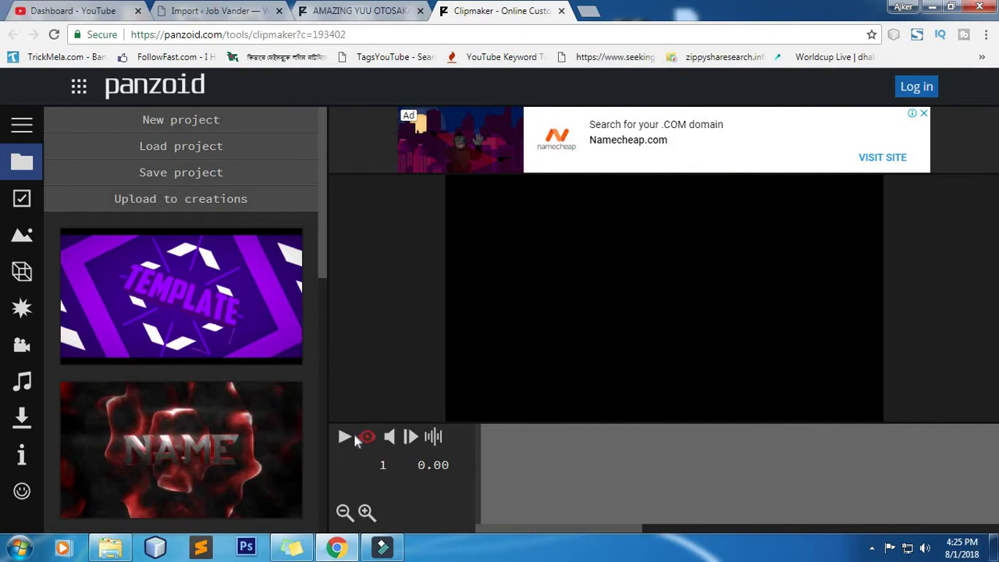
{"action": "left_click", "coordinate": [345, 438]}
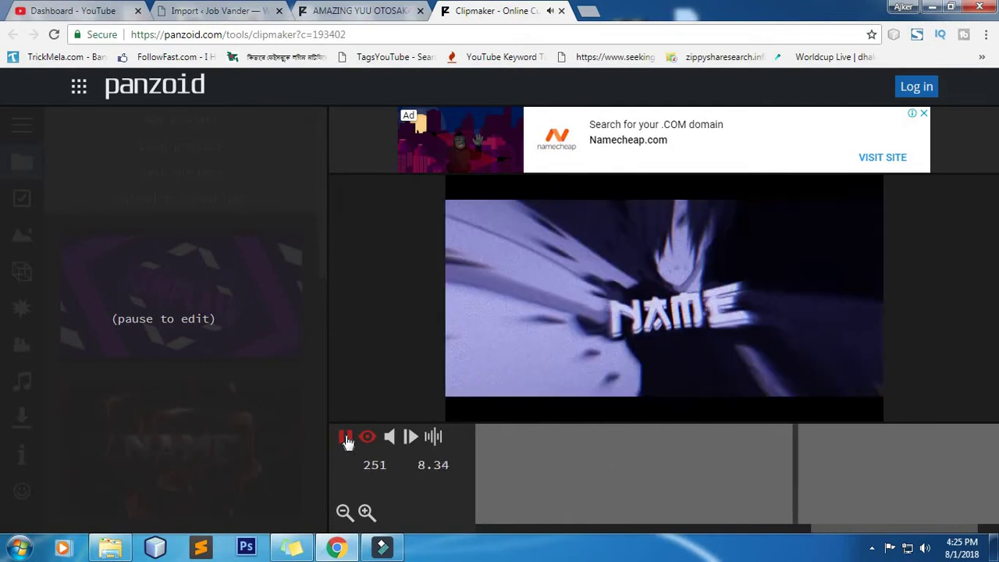
{"action": "left_click", "coordinate": [346, 437]}
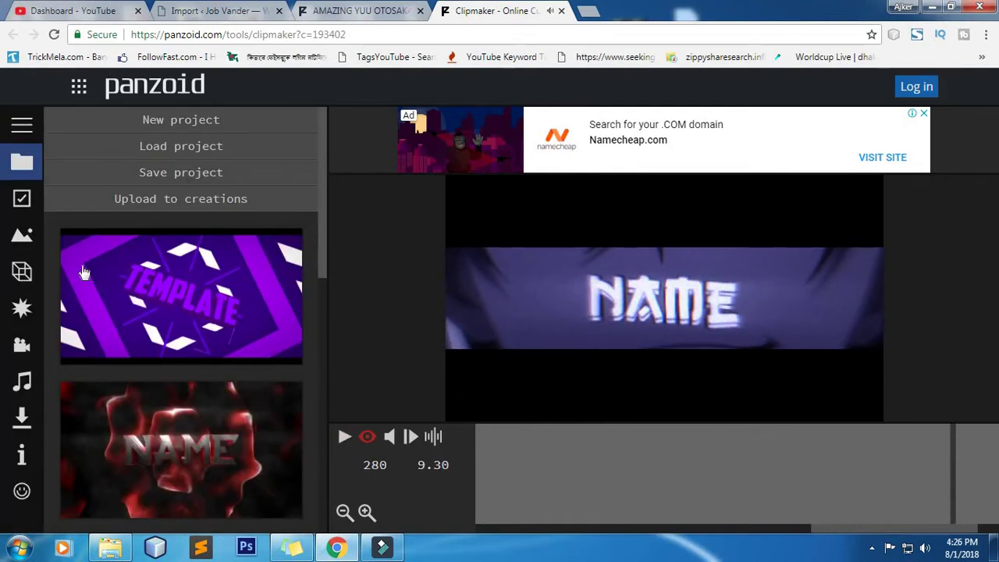
Step: Change the first text object in the Change "NAME" here group to CreepesLab and copy that text
{"action": "left_click", "coordinate": [23, 272]}
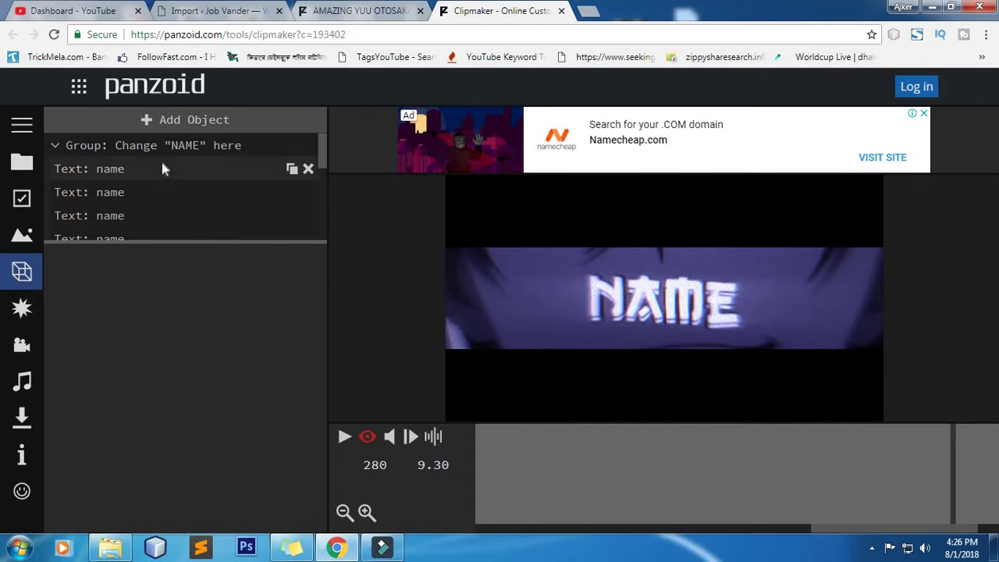
{"action": "scroll", "coordinate": [156, 173], "scroll_direction": "down", "scroll_amount": 2}
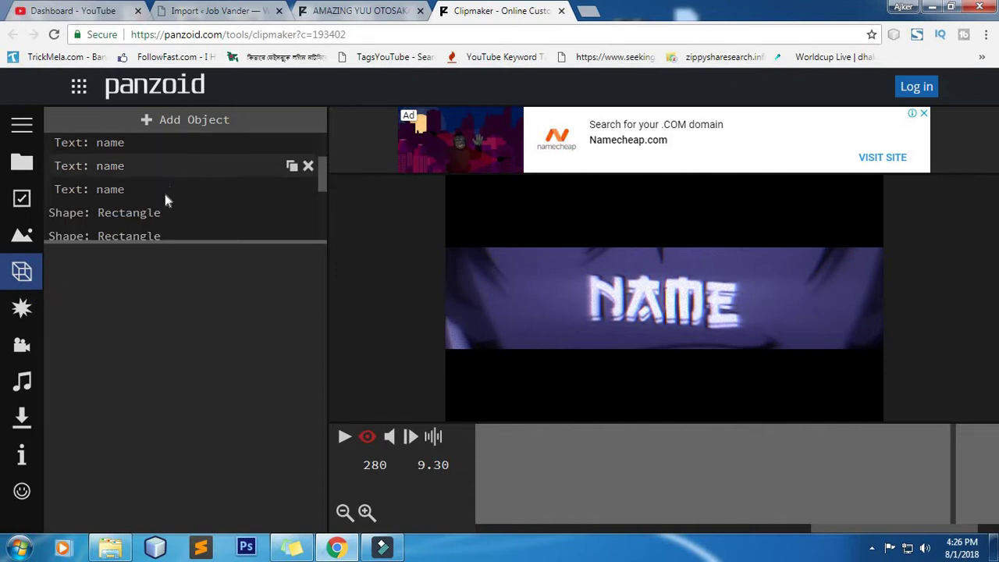
{"action": "scroll", "coordinate": [170, 195], "scroll_direction": "up", "scroll_amount": 2}
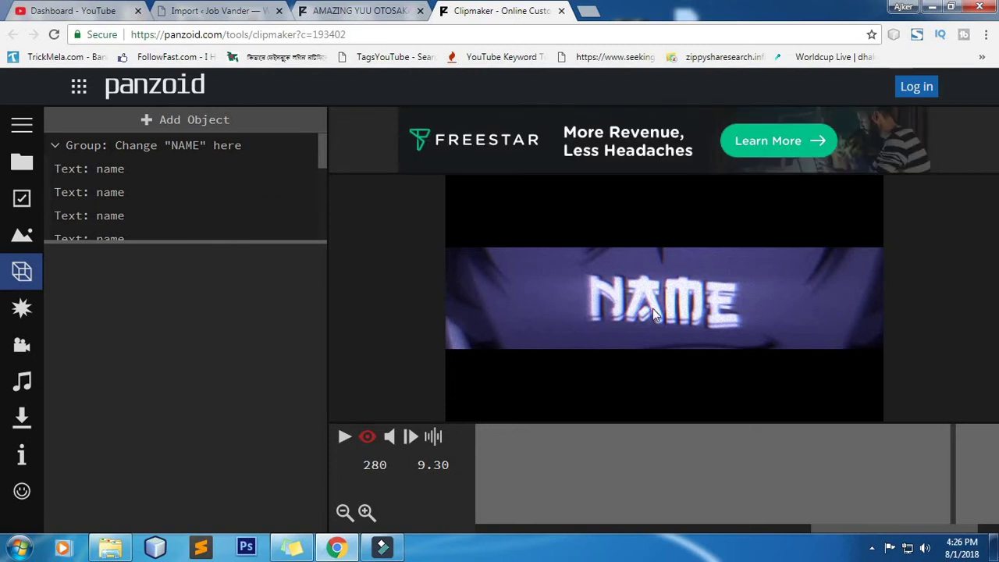
{"action": "scroll", "coordinate": [176, 191], "scroll_direction": "down", "scroll_amount": 2}
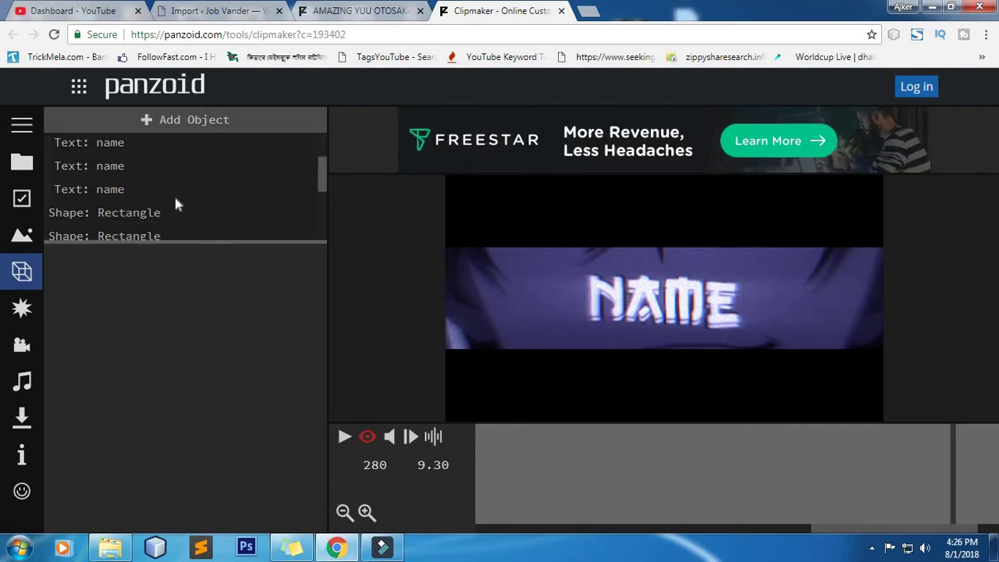
{"action": "scroll", "coordinate": [171, 191], "scroll_direction": "up", "scroll_amount": 2}
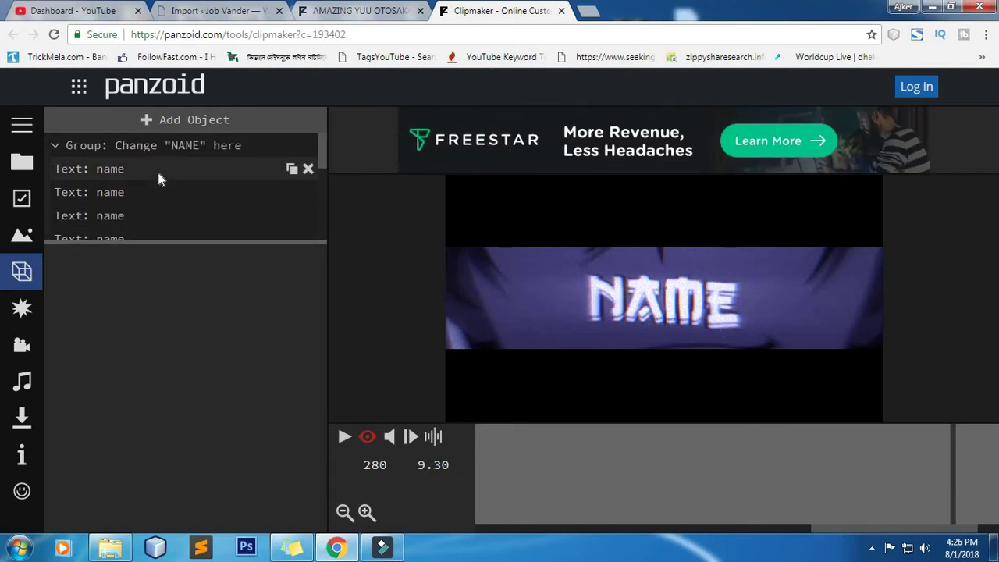
{"action": "left_click", "coordinate": [152, 169]}
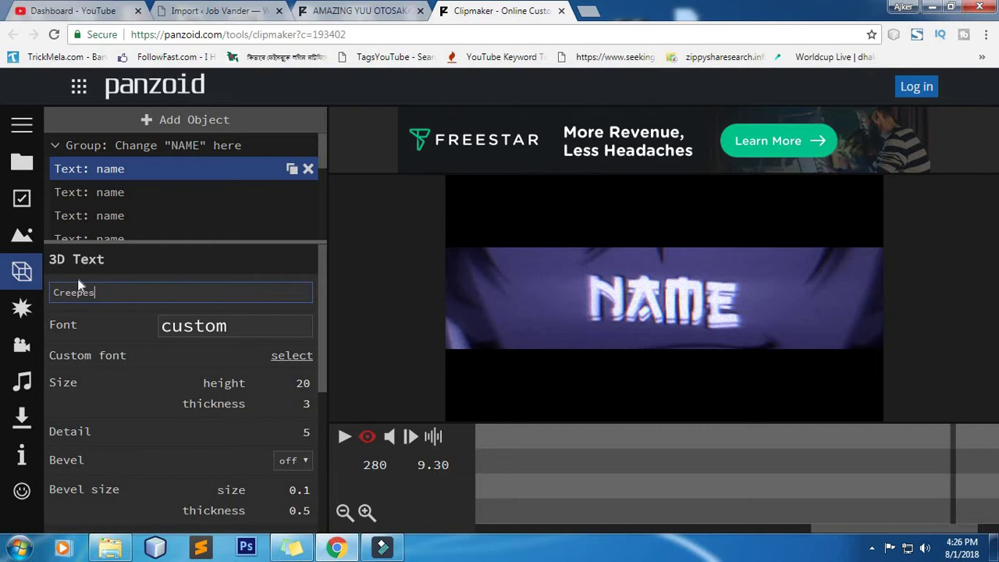
{"action": "type", "text": "Lab"}
{"action": "left_click_drag", "start_coordinate": [114, 292], "coordinate": [45, 302]}
{"action": "right_click", "coordinate": [67, 292]}
{"action": "left_click", "coordinate": [134, 406]}
{"action": "key", "text": "Return"}
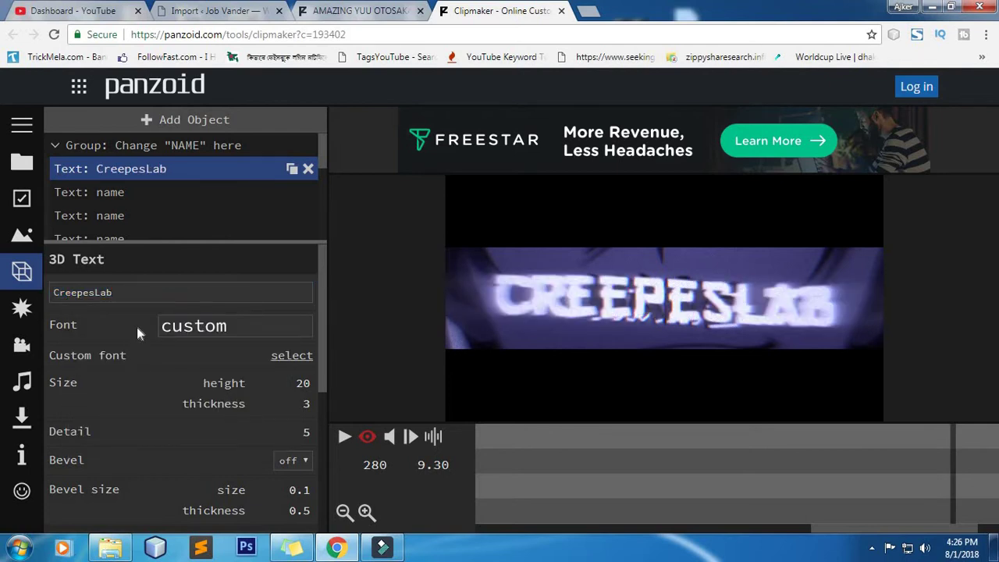
Step: Replace the second text object's wording with the copied CreepesLab
{"action": "left_click", "coordinate": [128, 192]}
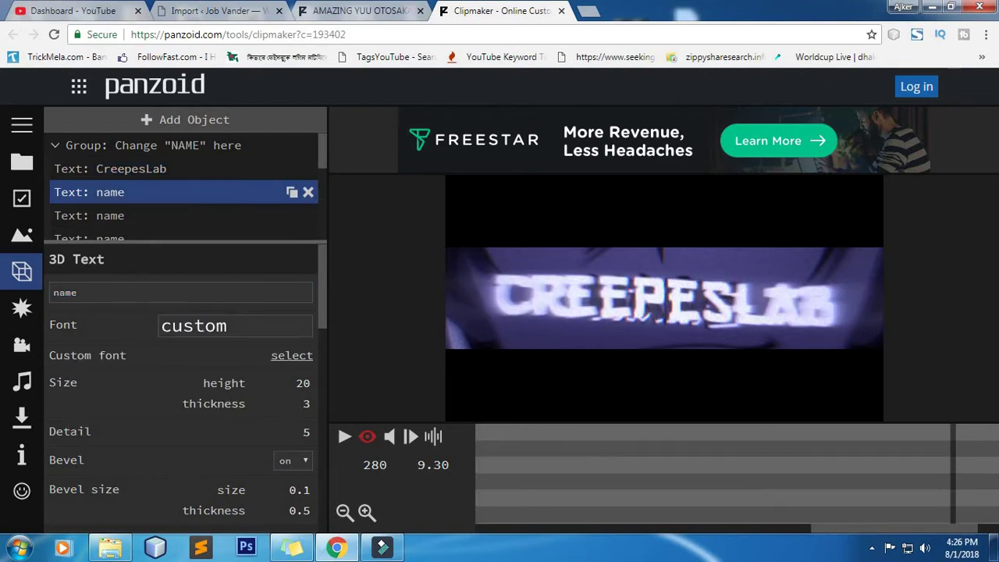
{"action": "left_click_drag", "start_coordinate": [78, 291], "coordinate": [53, 292]}
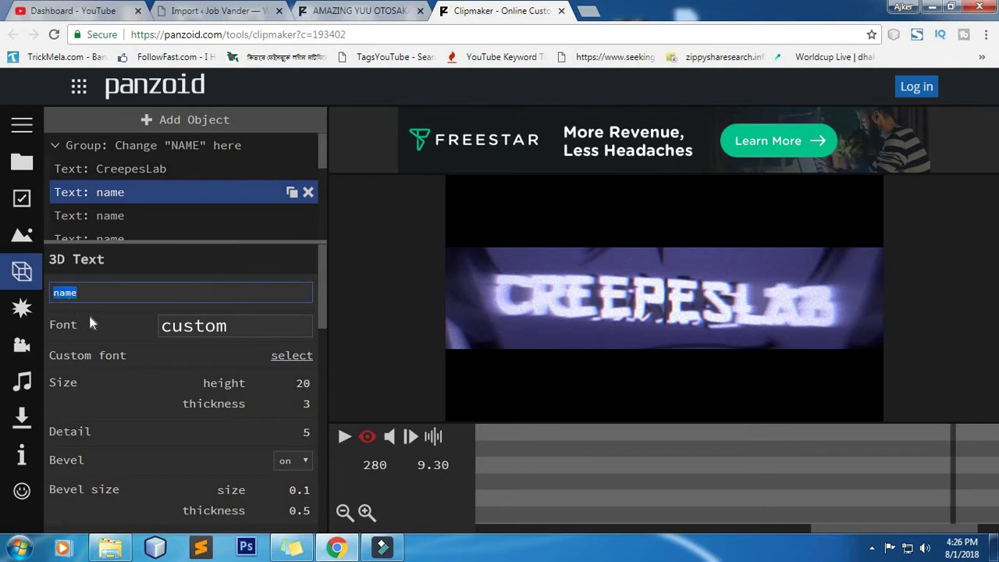
{"action": "right_click", "coordinate": [62, 294]}
{"action": "left_click", "coordinate": [125, 339]}
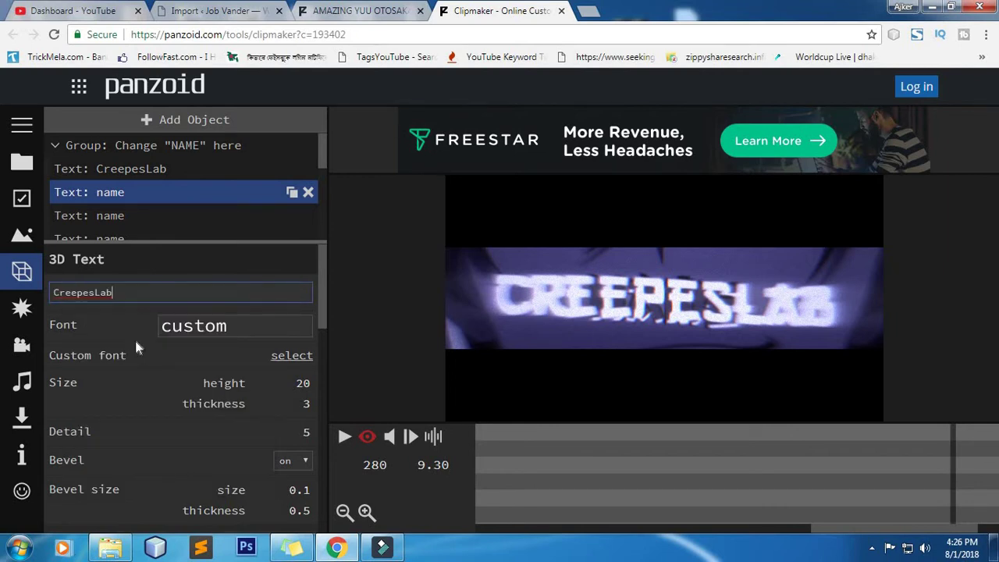
Step: Replace the third text object's wording with CreepesLab
{"action": "left_click", "coordinate": [117, 217]}
{"action": "double_click", "coordinate": [64, 292]}
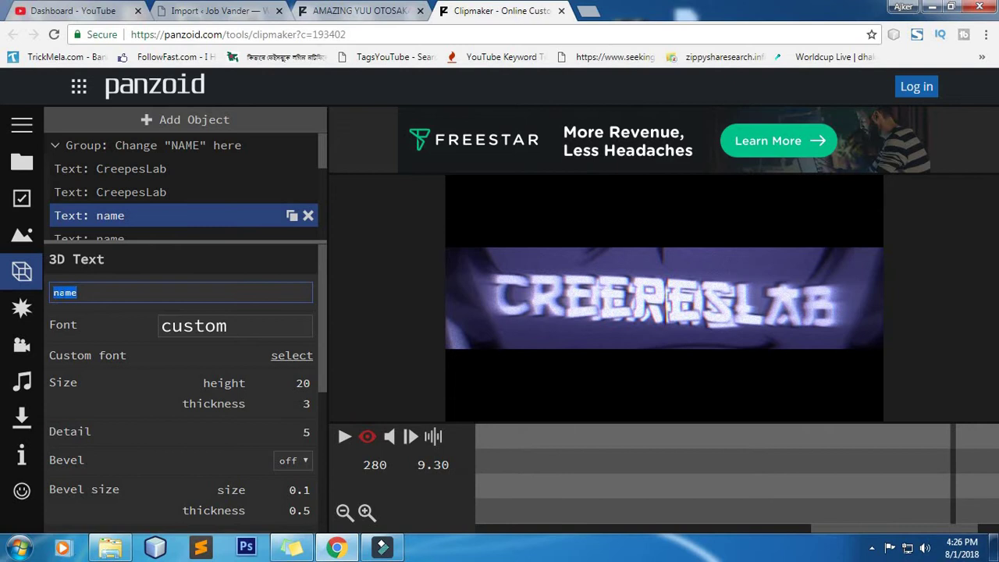
{"action": "right_click", "coordinate": [79, 295]}
{"action": "left_click", "coordinate": [109, 341]}
{"action": "left_click", "coordinate": [109, 253]}
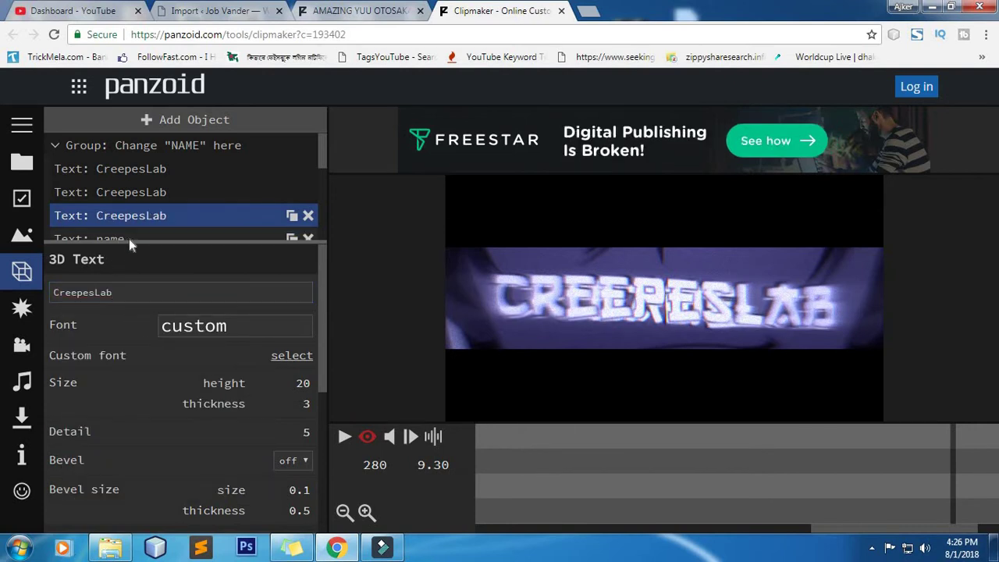
Step: Replace the fourth text object's wording with CreepesLab and check the rest of the object list for remaining name texts
{"action": "left_click", "coordinate": [129, 238]}
{"action": "double_click", "coordinate": [63, 292]}
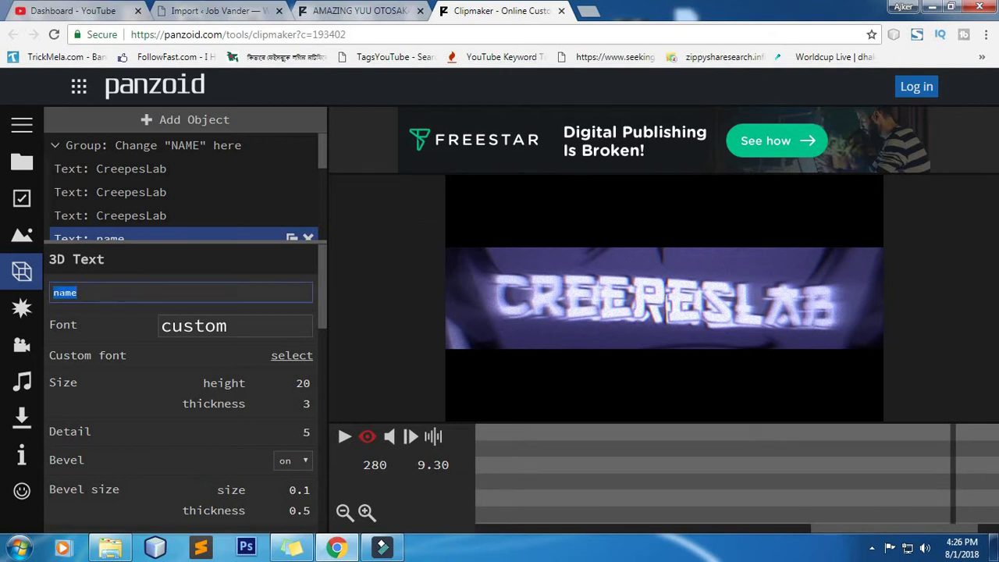
{"action": "right_click", "coordinate": [61, 294]}
{"action": "left_click", "coordinate": [98, 342]}
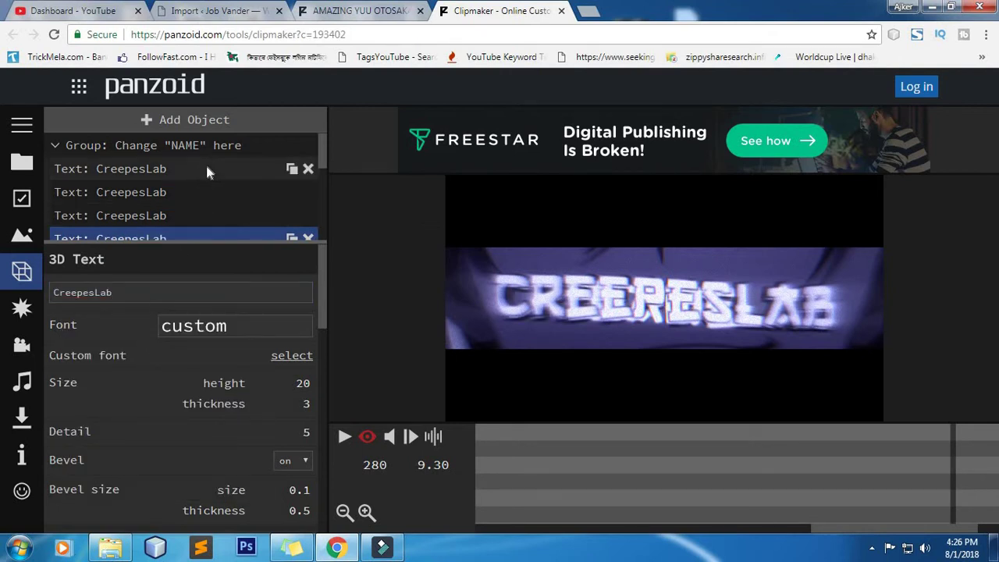
{"action": "scroll", "coordinate": [204, 166], "scroll_direction": "down", "scroll_amount": 1}
{"action": "scroll", "coordinate": [199, 205], "scroll_direction": "down", "scroll_amount": 2}
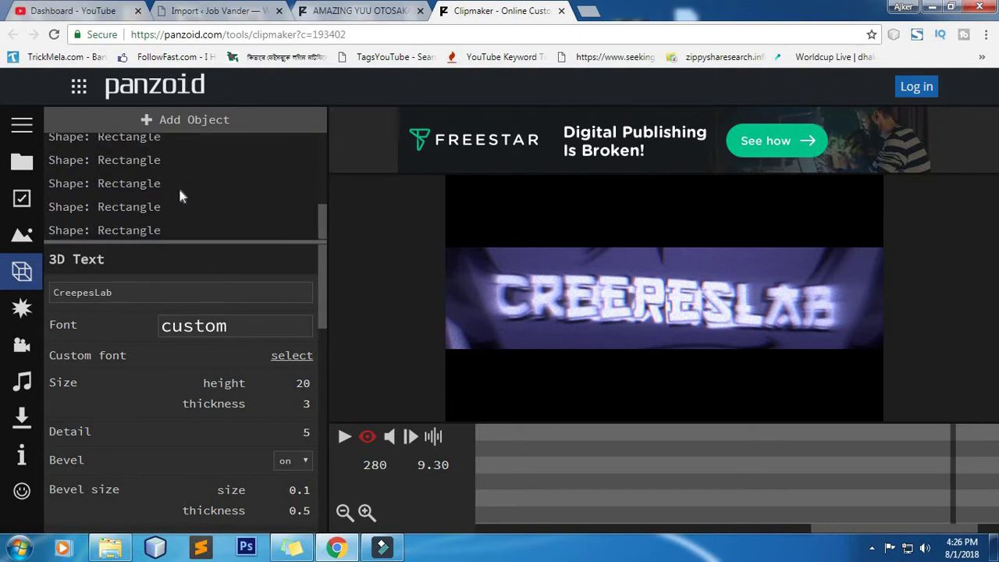
Step: Recheck the text objects in the object list and briefly preview the edited intro, pausing playback near its beginning
{"action": "scroll", "coordinate": [181, 200], "scroll_direction": "down", "scroll_amount": 1}
{"action": "scroll", "coordinate": [171, 212], "scroll_direction": "up", "scroll_amount": 3}
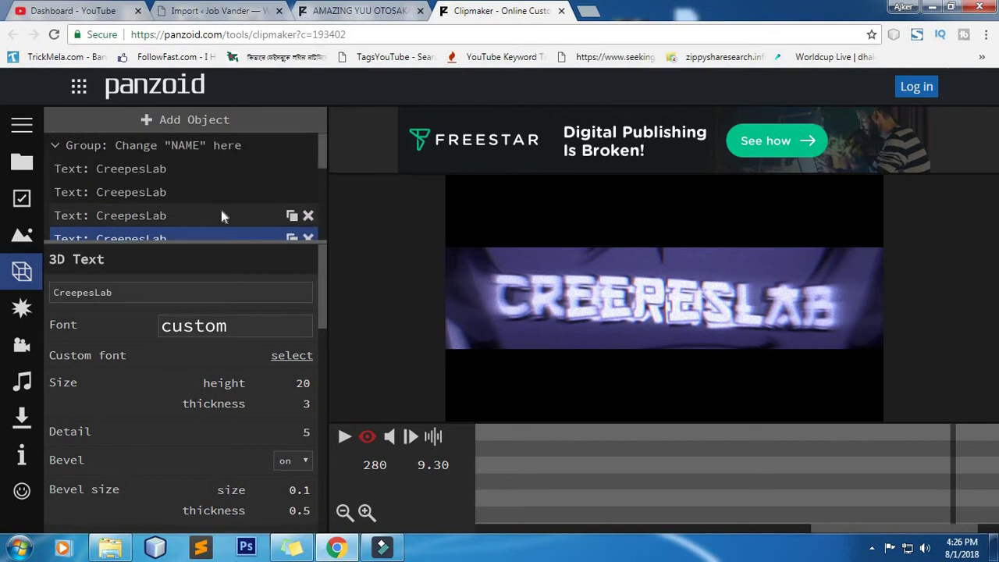
{"action": "left_click", "coordinate": [344, 445]}
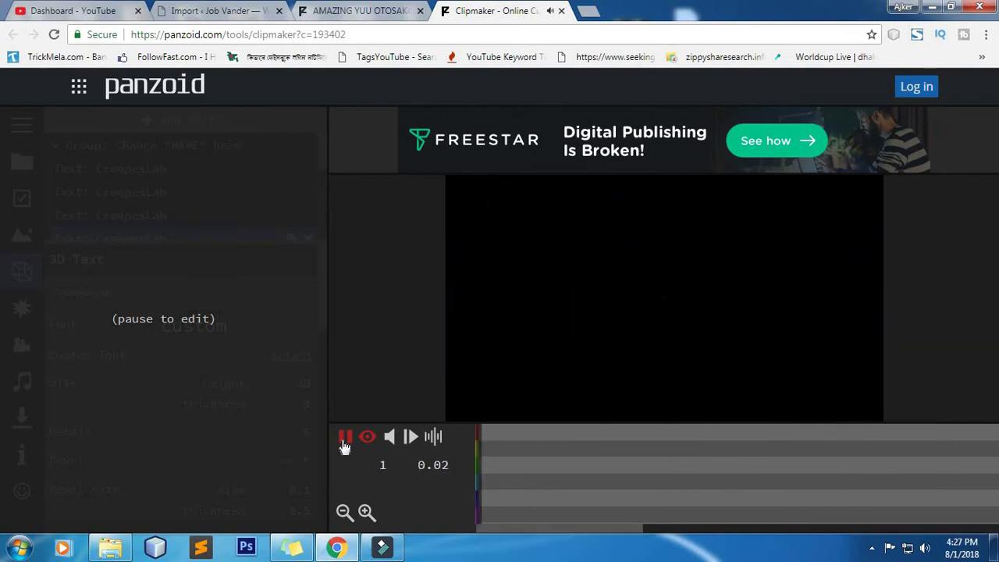
{"action": "left_click", "coordinate": [344, 438]}
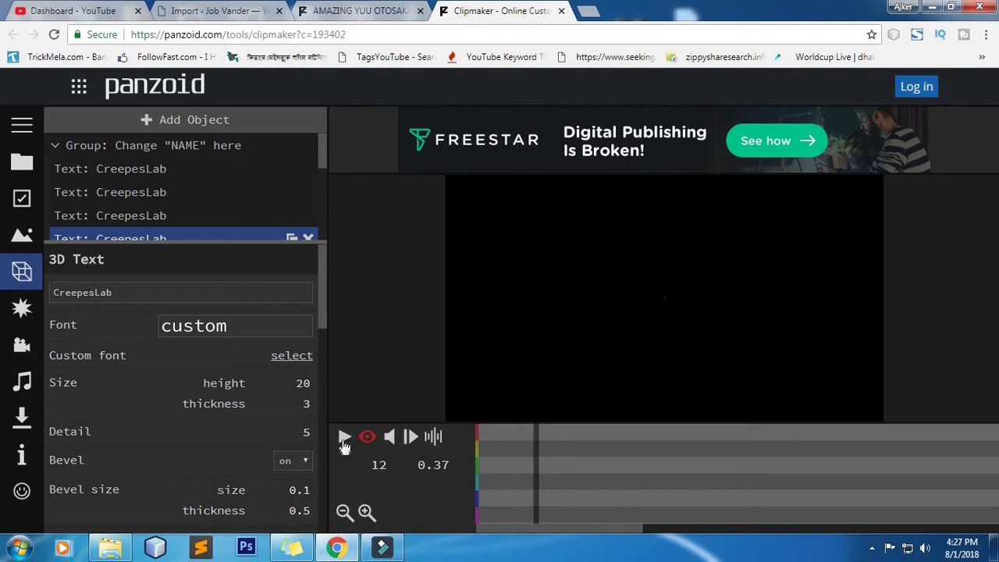
Step: Render the video for download in good quality mode and .mkv (vp8/opus) format, allowing the site to store files on the device
{"action": "left_click", "coordinate": [22, 419]}
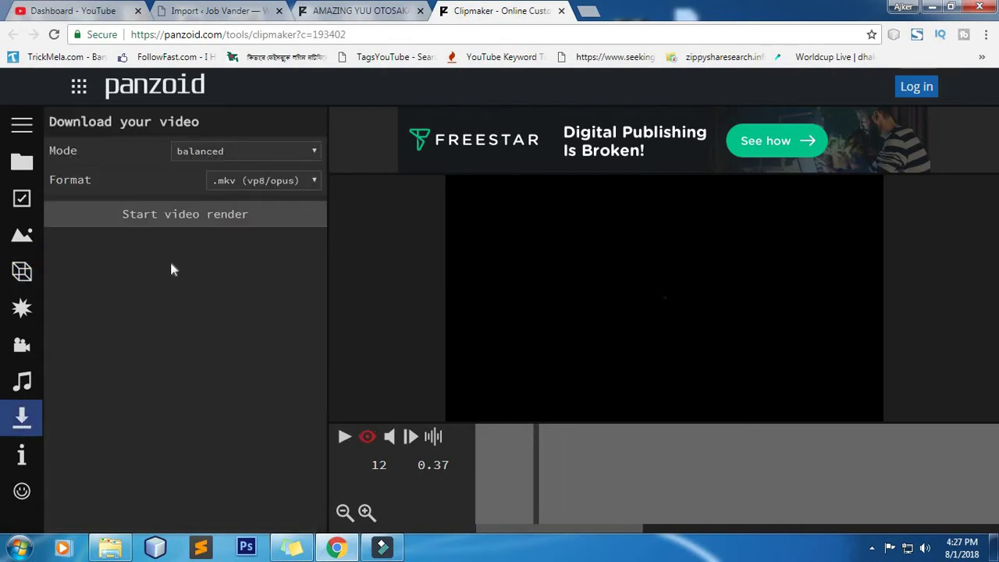
{"action": "left_click", "coordinate": [297, 182]}
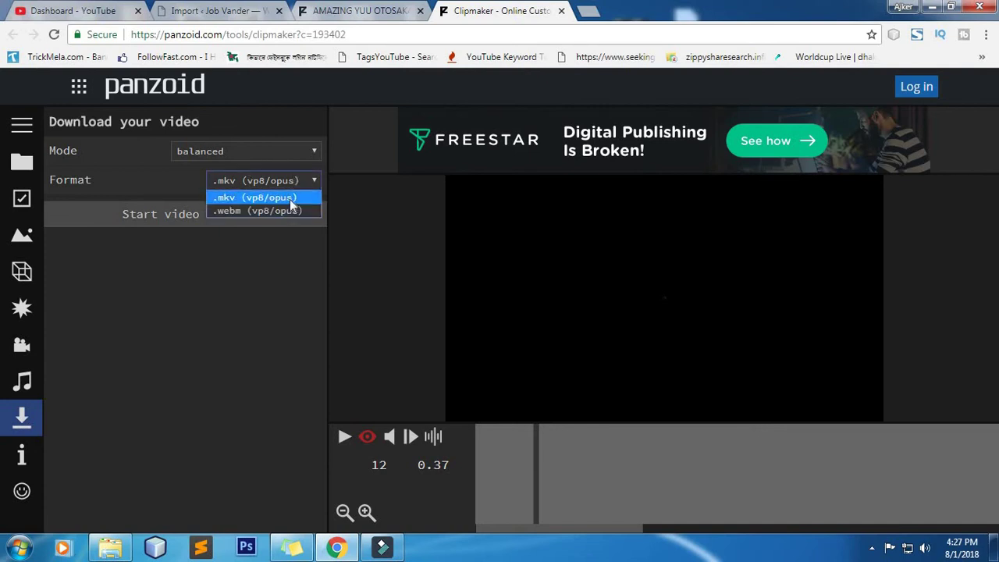
{"action": "left_click", "coordinate": [298, 199]}
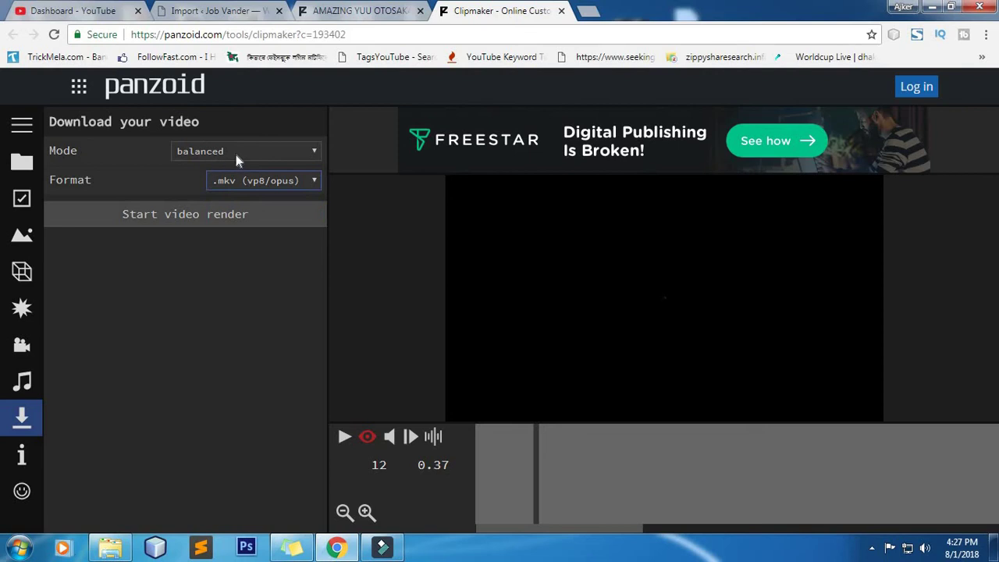
{"action": "left_click", "coordinate": [238, 159]}
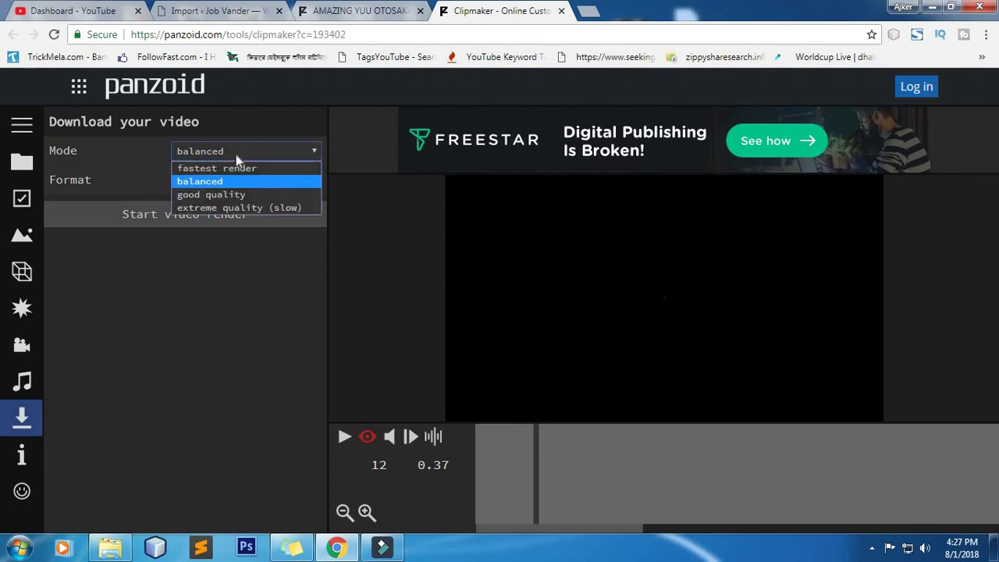
{"action": "left_click", "coordinate": [285, 195]}
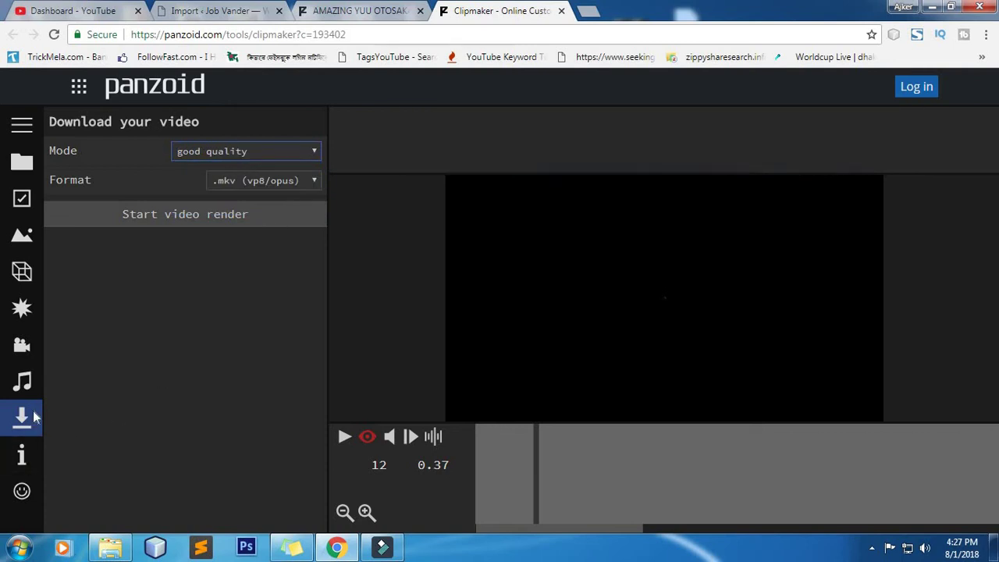
{"action": "left_click", "coordinate": [195, 216]}
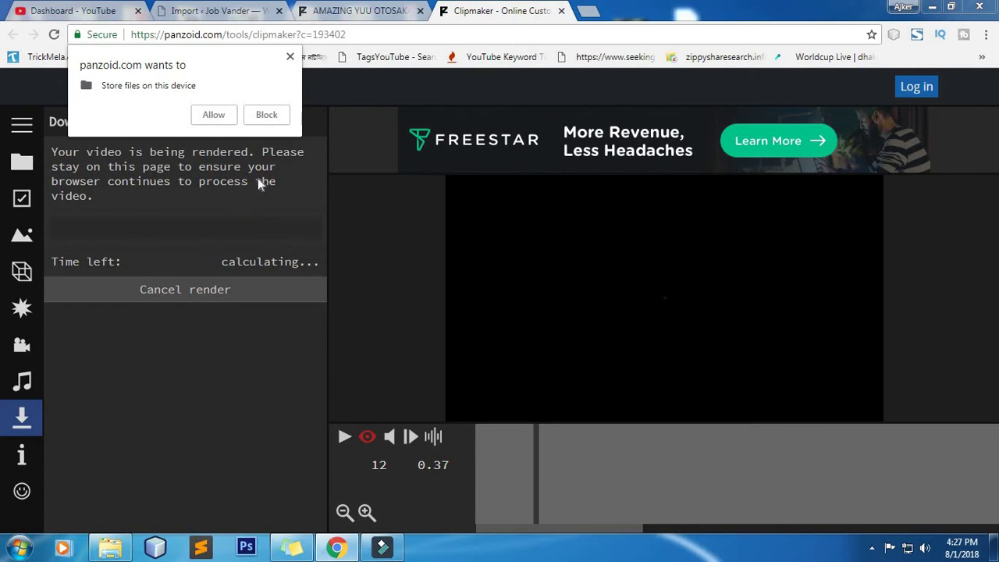
{"action": "left_click", "coordinate": [213, 115]}
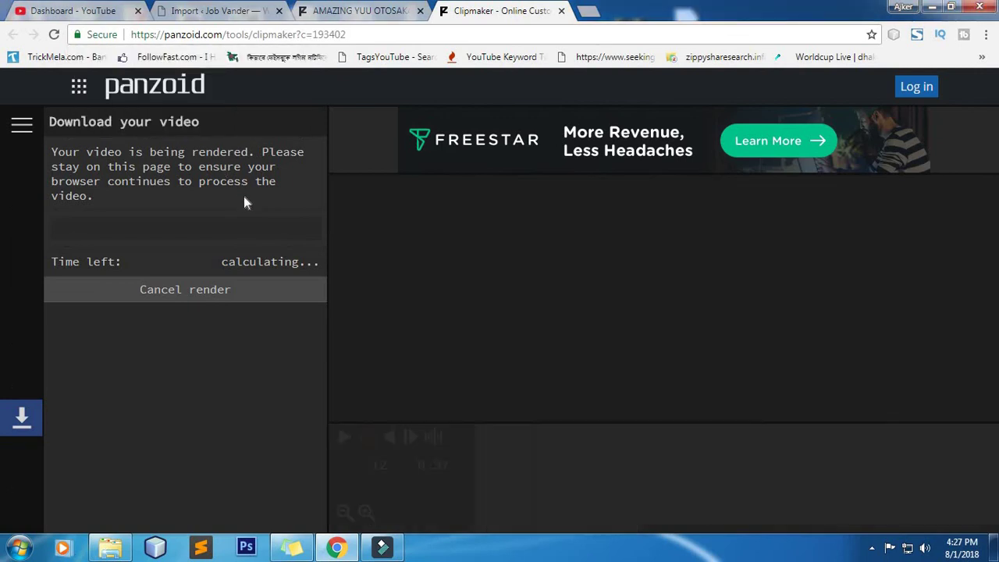